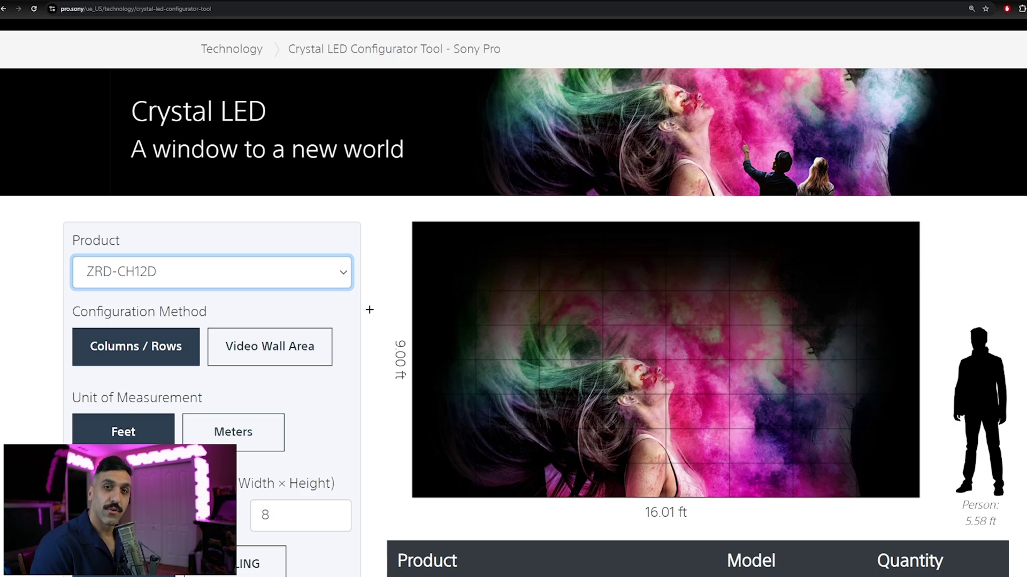
# Keep ZRD-CH12D selected as the wall's product.
pyautogui.click(344, 276)
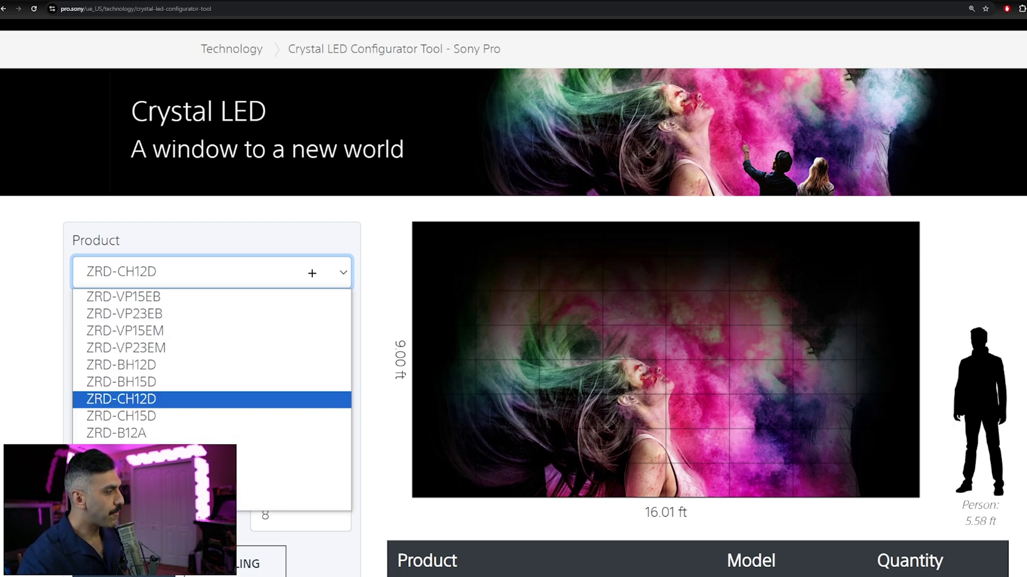
pyautogui.click(147, 400)
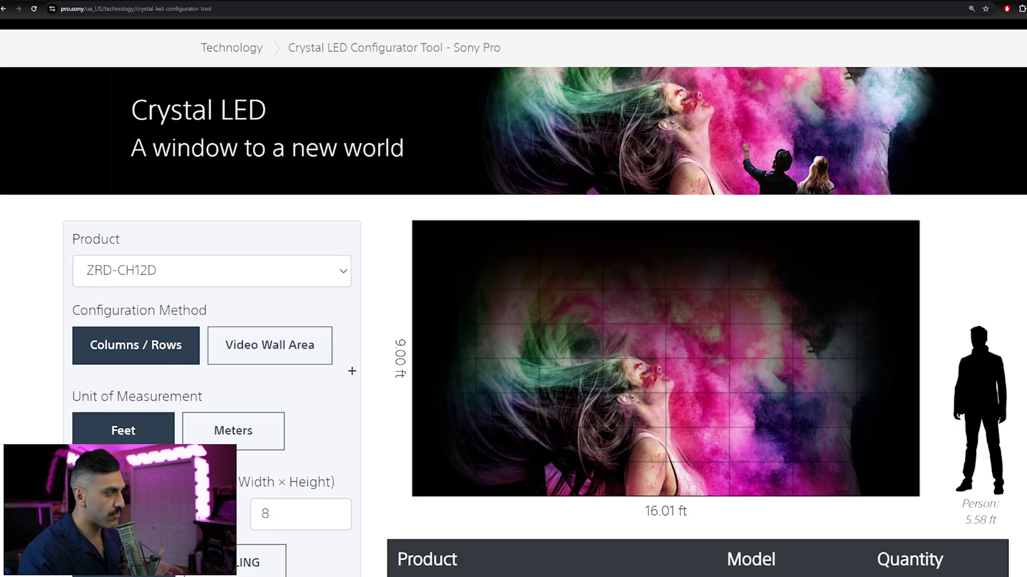
pyautogui.scroll(-2, 352, 371)
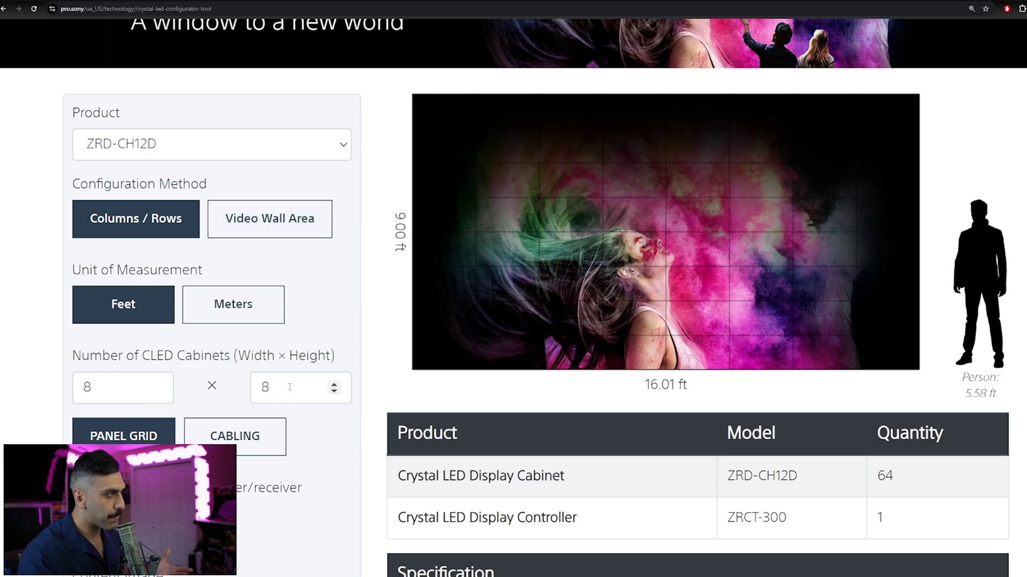
# Try sizing the wall by area at 16.01 width, then return to cabinet columns and rows.
pyautogui.click(268, 221)
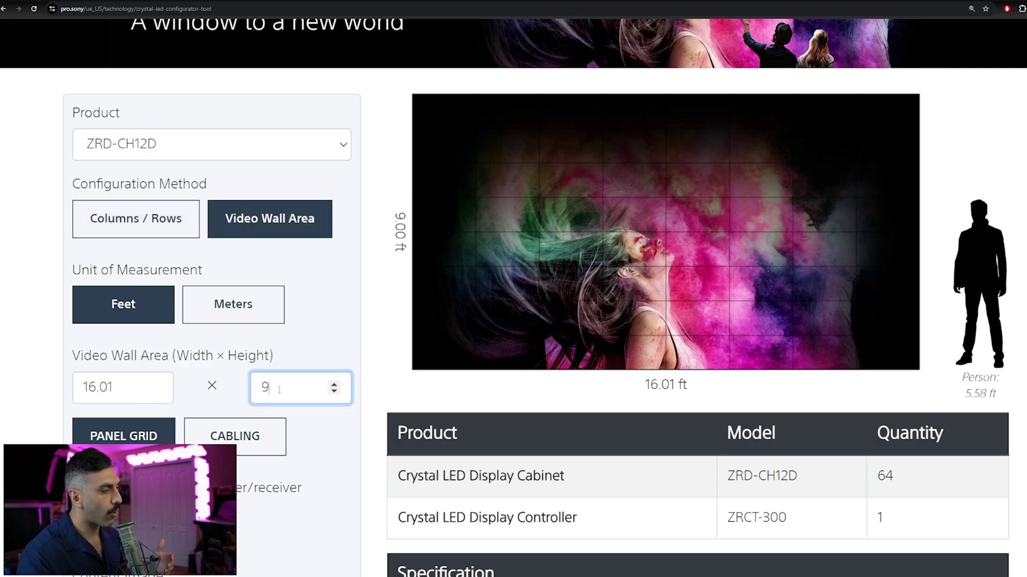
pyautogui.click(122, 387)
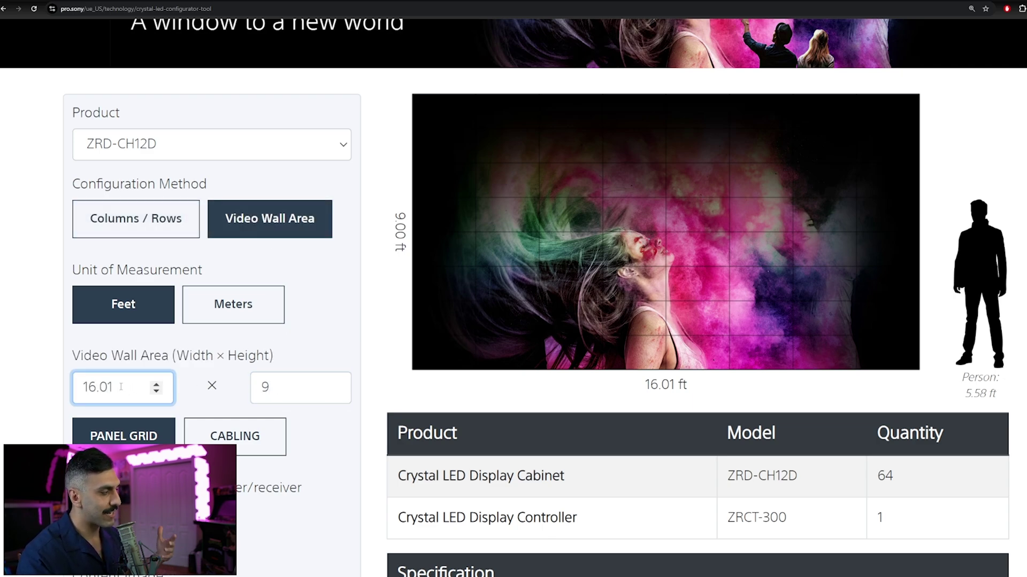
pyautogui.click(318, 382)
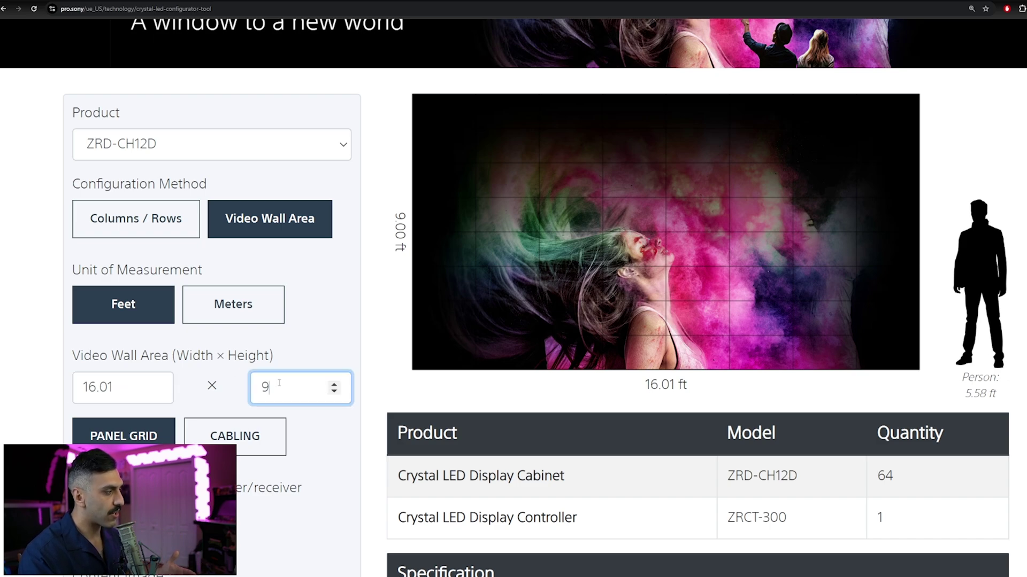
pyautogui.click(131, 393)
pyautogui.press('Tab')
pyautogui.click(136, 219)
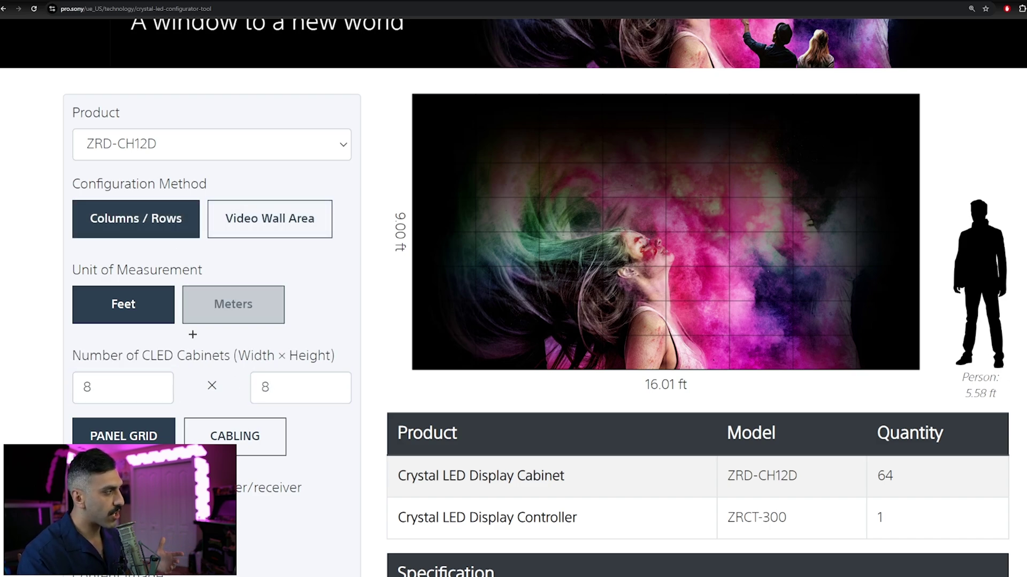
pyautogui.scroll(-1, 193, 399)
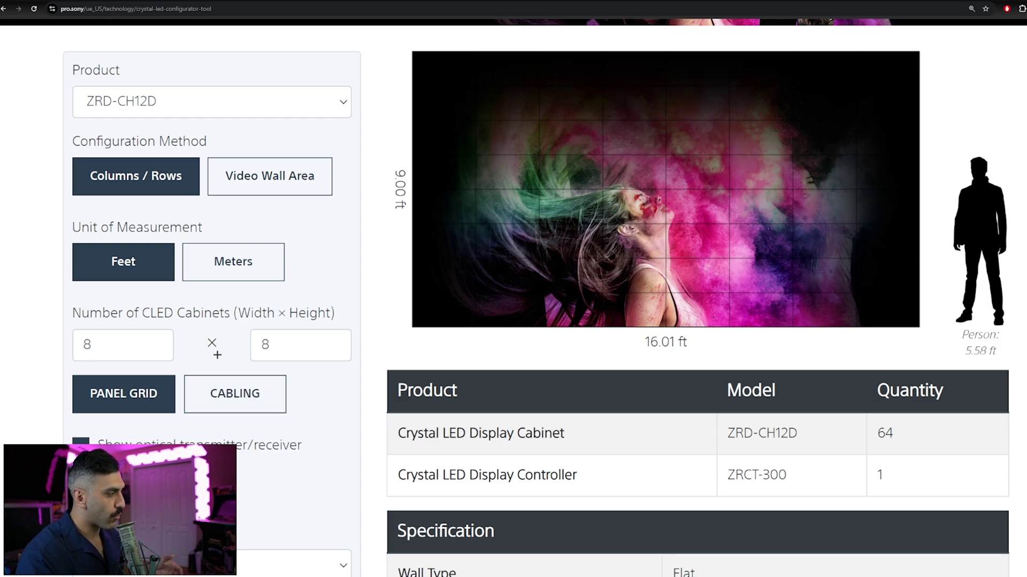
pyautogui.scroll(-1, 234, 357)
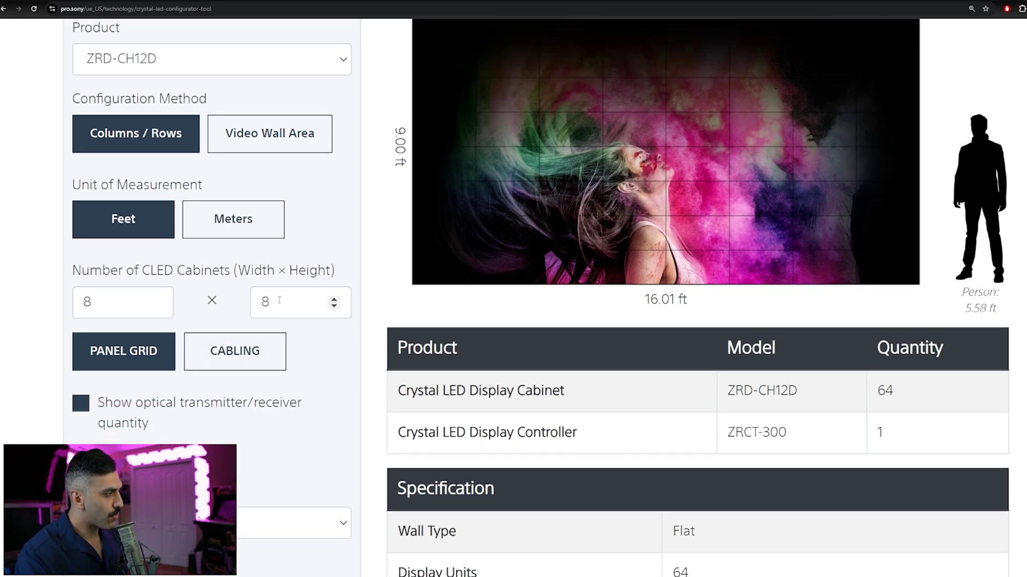
# Switch the preview to the cabling diagram showing the signal cabling layout.
pyautogui.click(233, 357)
pyautogui.scroll(2, 383, 360)
pyautogui.scroll(-1, 531, 303)
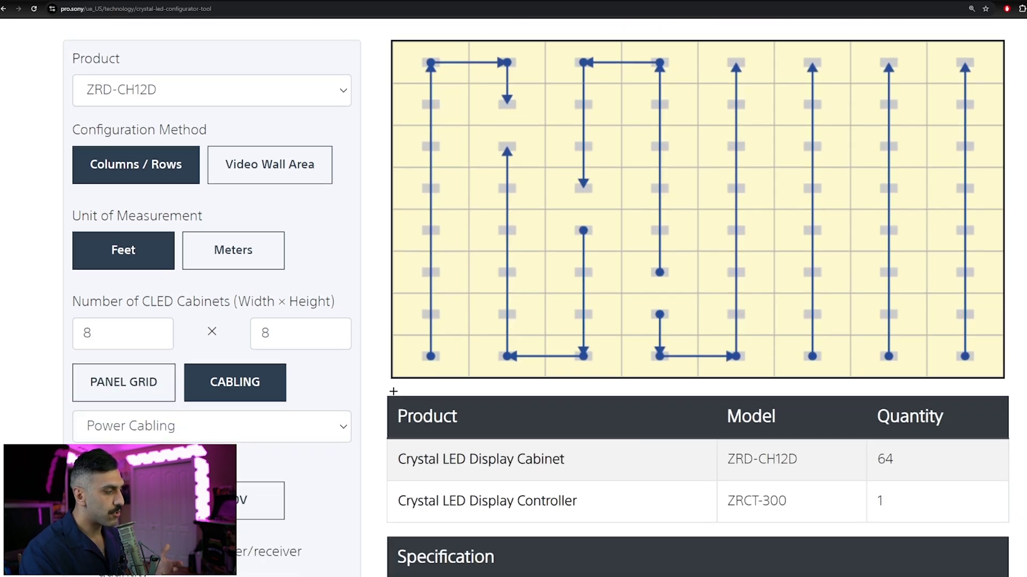
pyautogui.scroll(-1, 393, 392)
pyautogui.click(339, 394)
pyautogui.click(298, 422)
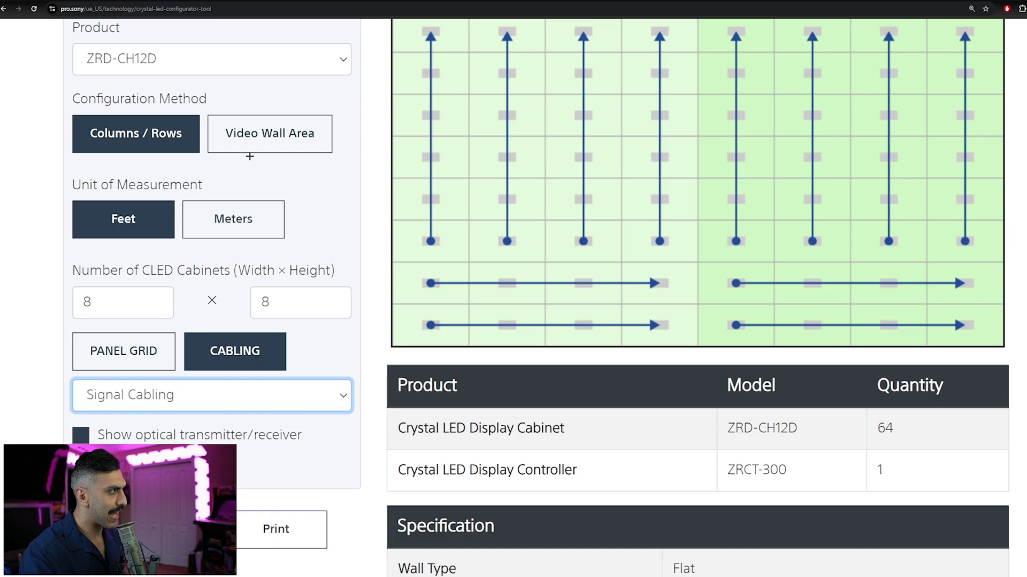
# Try ZRD-BH15D with the power cabling layout, then return to signal cabling.
pyautogui.click(210, 59)
pyautogui.click(206, 168)
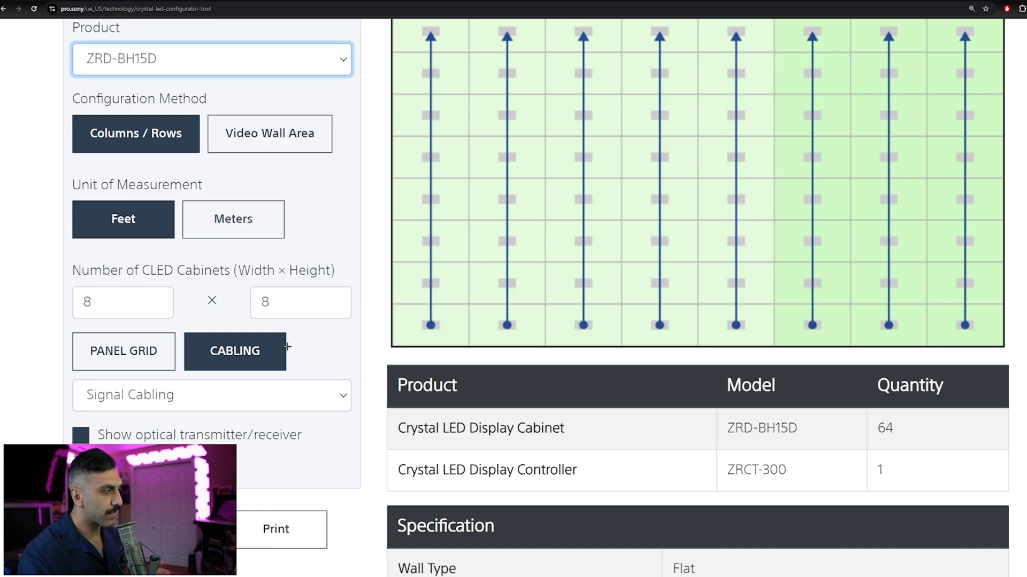
pyautogui.click(220, 398)
pyautogui.click(243, 433)
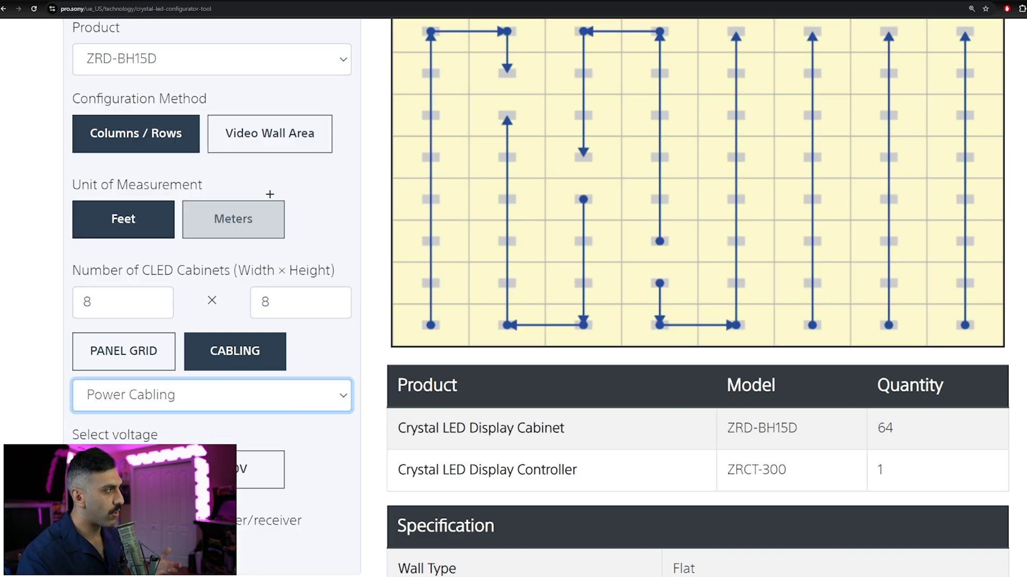
pyautogui.click(237, 395)
pyautogui.click(237, 419)
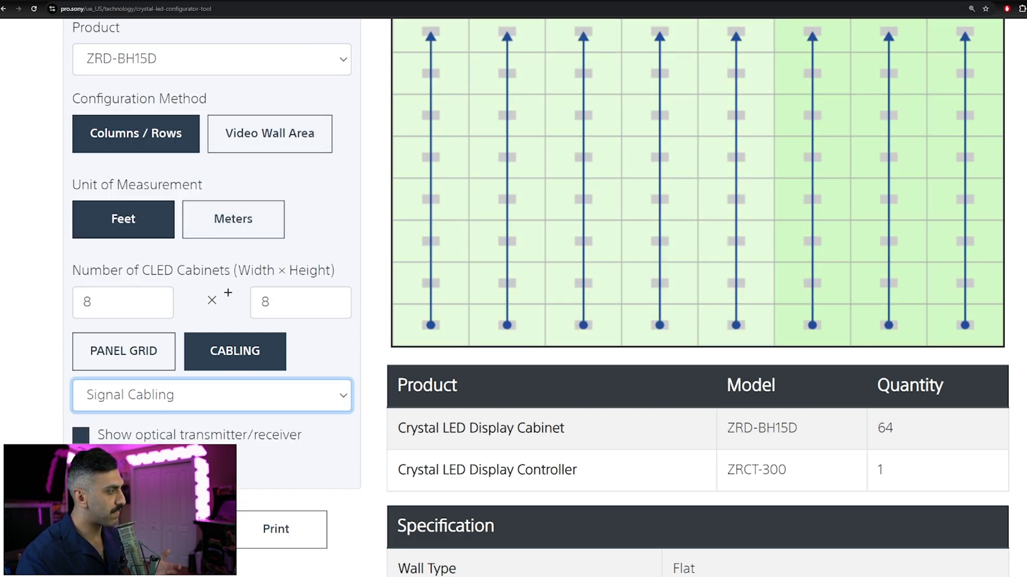
# Compare ZRD-CH15D, then set the product back to ZRD-CH12D.
pyautogui.click(217, 59)
pyautogui.click(206, 188)
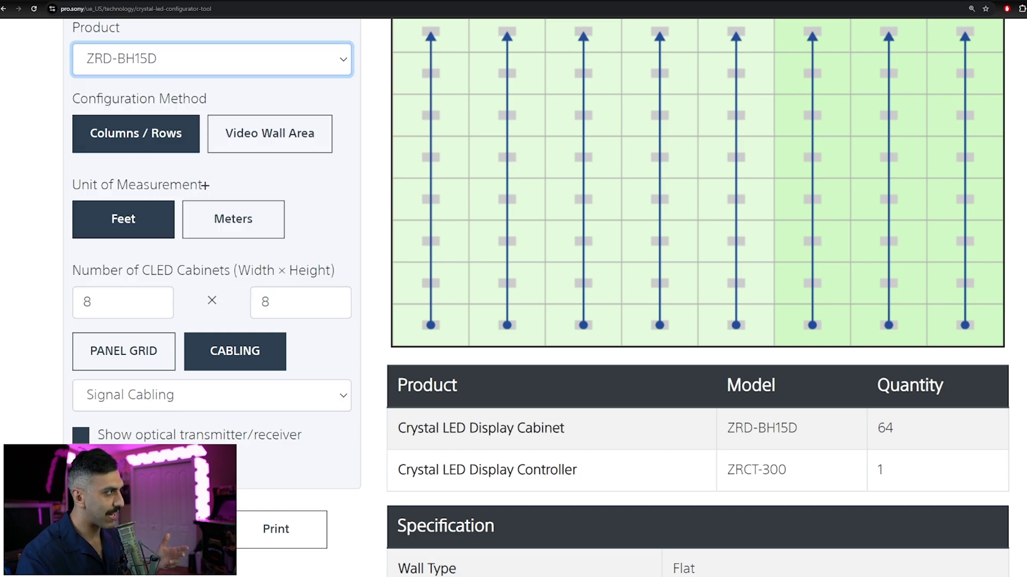
pyautogui.click(196, 69)
pyautogui.click(191, 205)
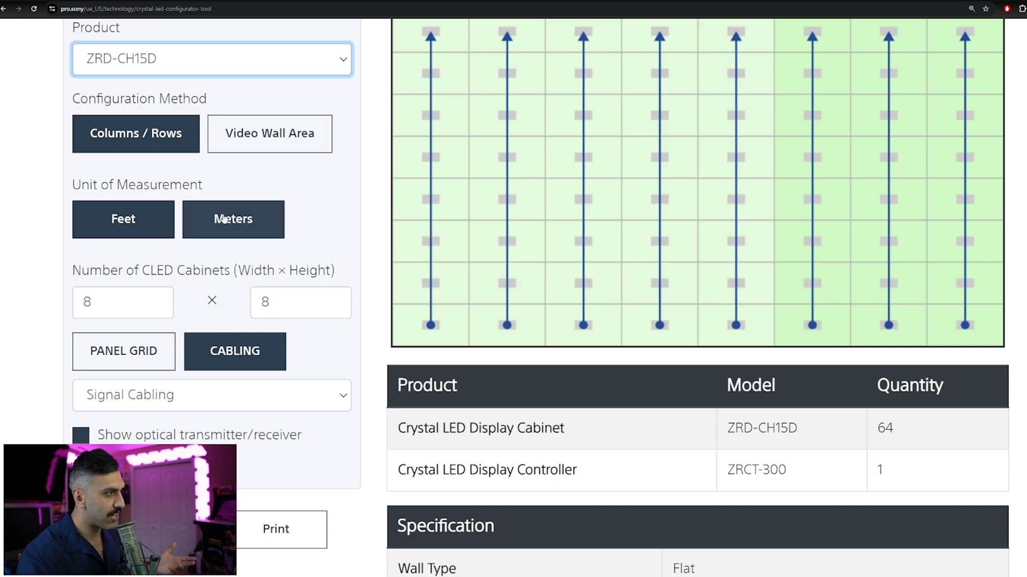
pyautogui.click(234, 62)
pyautogui.click(234, 186)
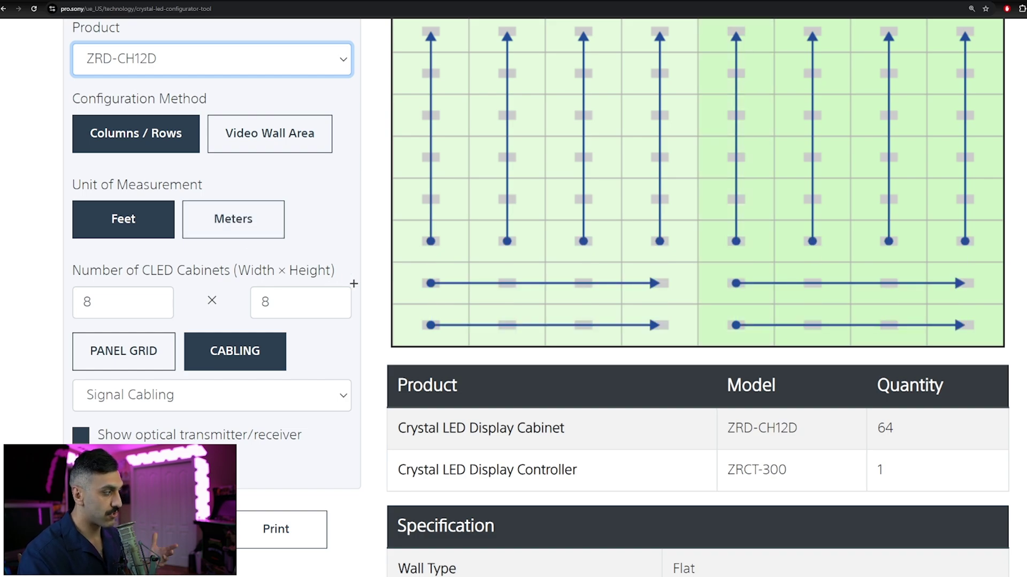
# Return to the panel grid preview and show the Museum content image.
pyautogui.scroll(1, 359, 454)
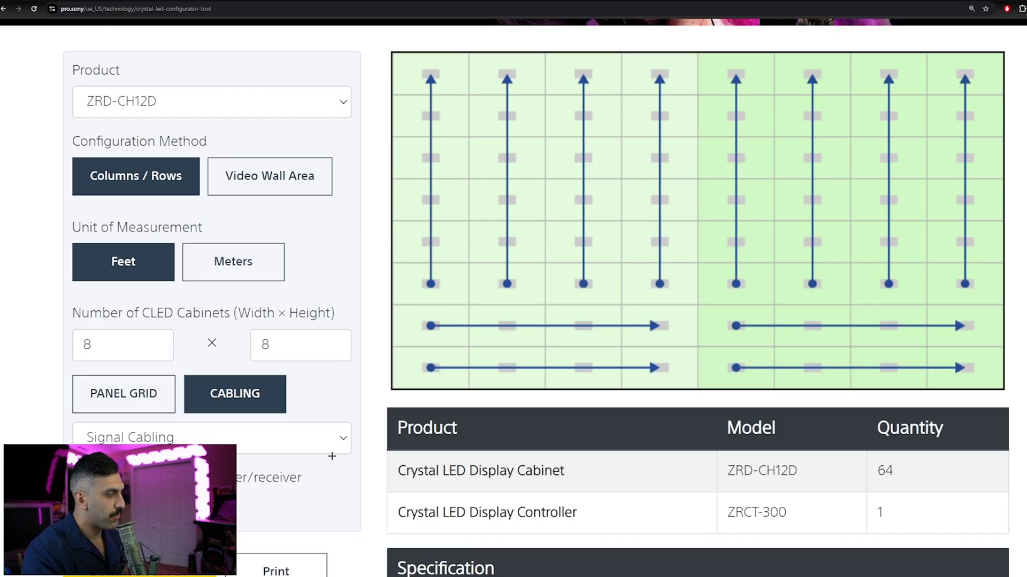
pyautogui.click(157, 410)
pyautogui.scroll(-3, 270, 463)
pyautogui.click(285, 442)
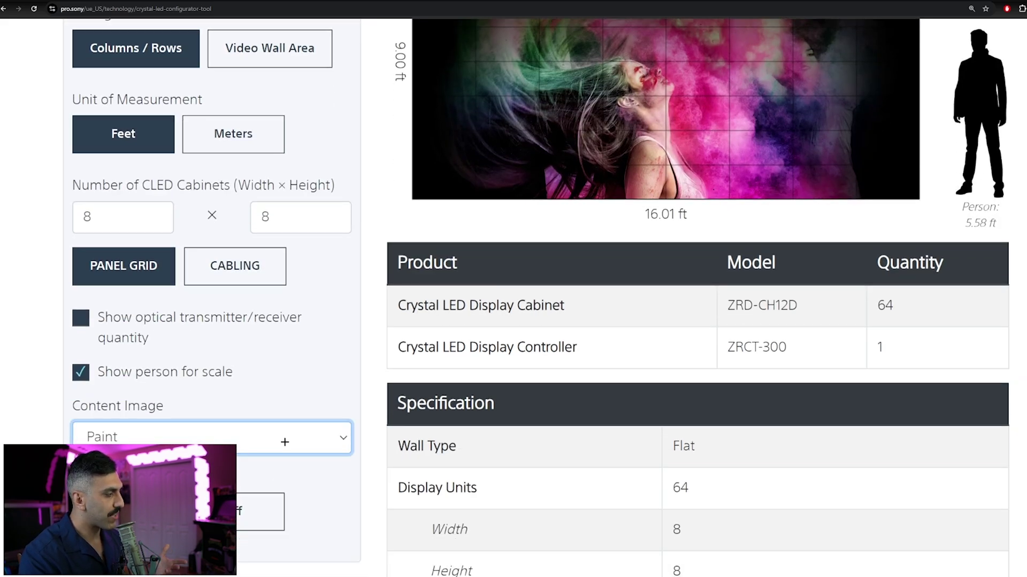
pyautogui.click(280, 450)
pyautogui.click(134, 258)
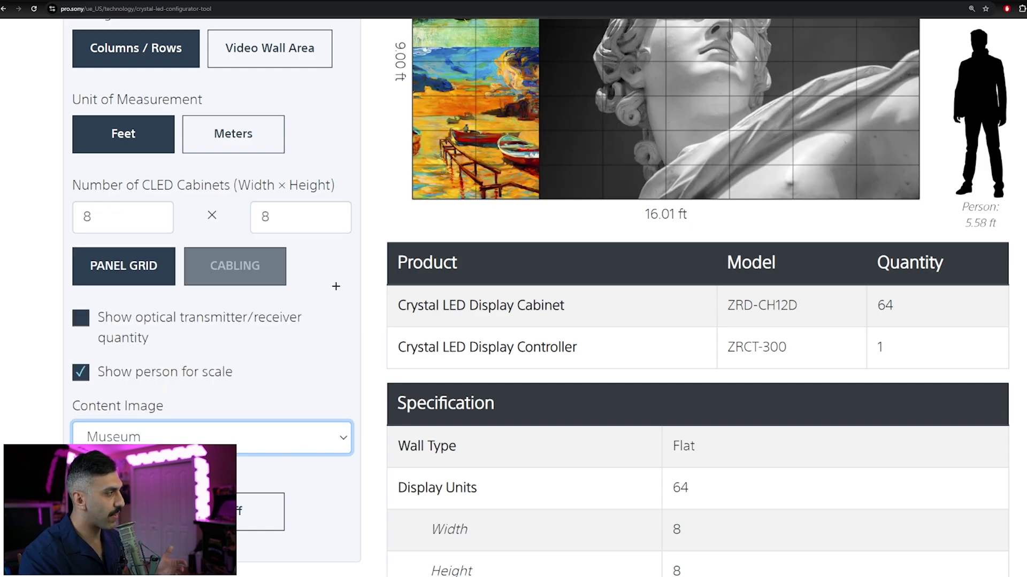
# Change the content image to Sport to show the soccer player on the wall.
pyautogui.scroll(2, 629, 205)
pyautogui.scroll(1, 629, 205)
pyautogui.scroll(-2, 305, 482)
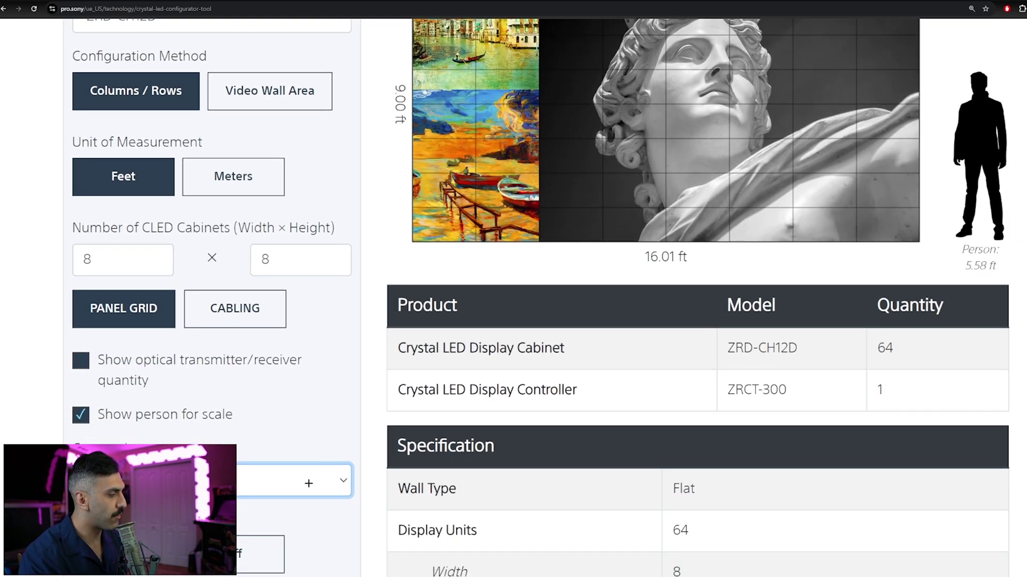
pyautogui.click(306, 485)
pyautogui.click(238, 392)
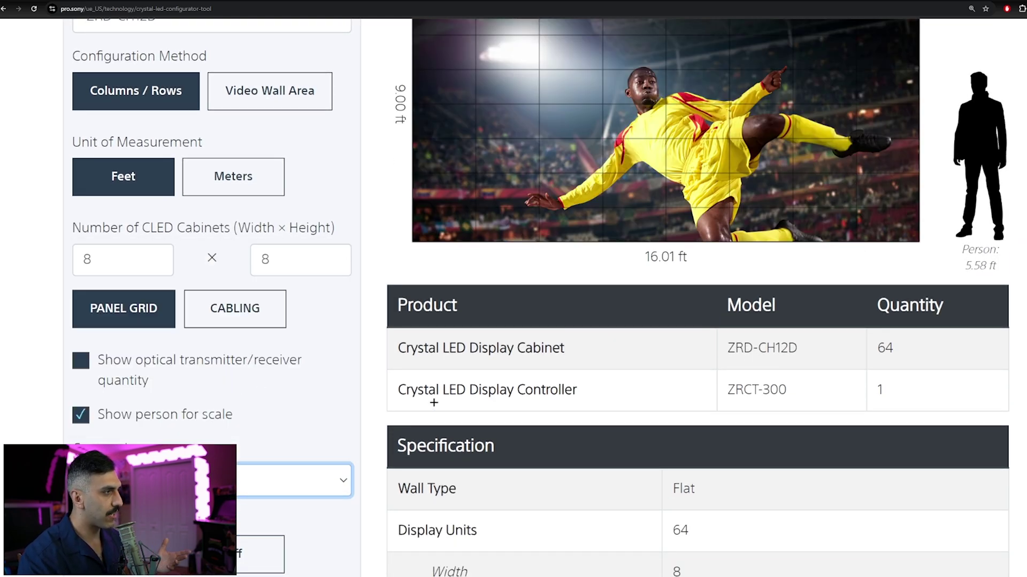
pyautogui.scroll(1, 458, 406)
pyautogui.scroll(1, 458, 409)
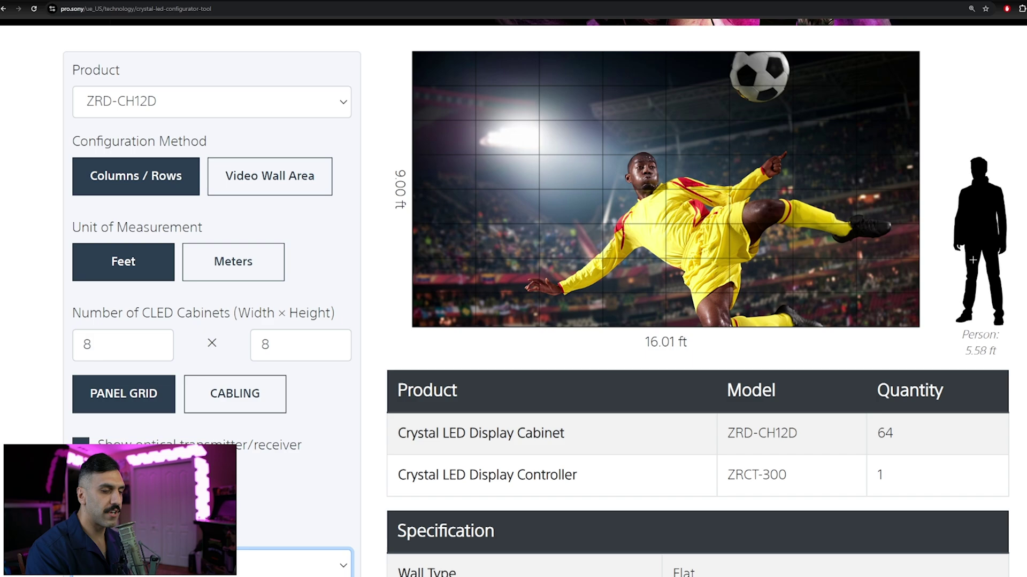
pyautogui.scroll(-6, 923, 357)
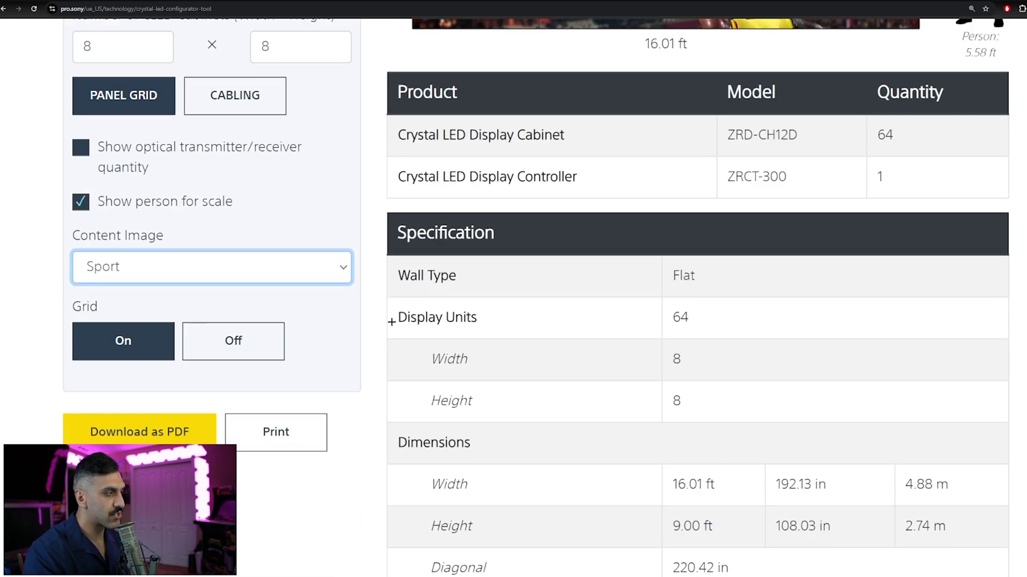
pyautogui.moveTo(696, 317); pyautogui.dragTo(670, 316)
pyautogui.scroll(-3, 676, 366)
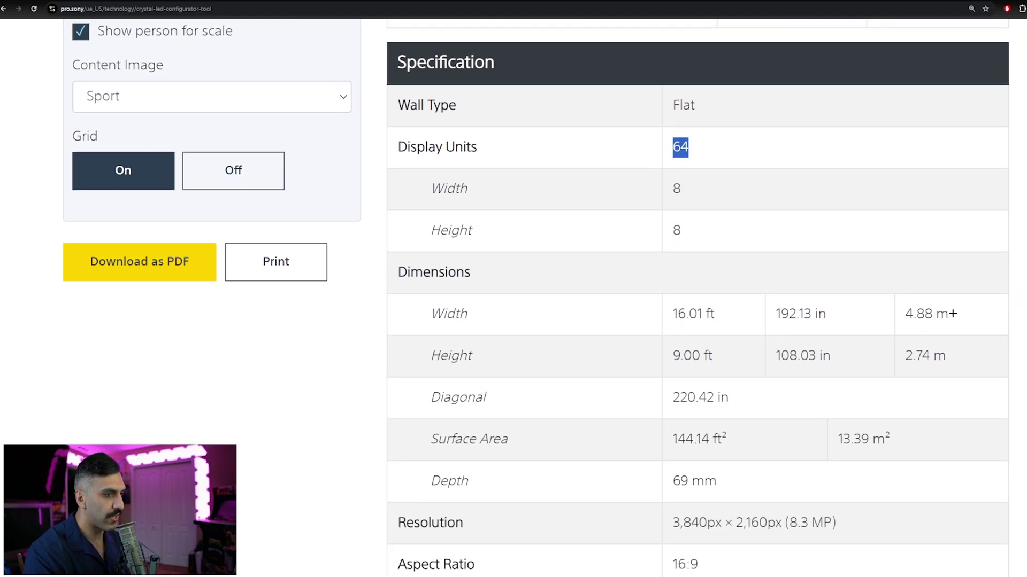
pyautogui.moveTo(952, 314); pyautogui.dragTo(958, 358)
pyautogui.click(958, 358)
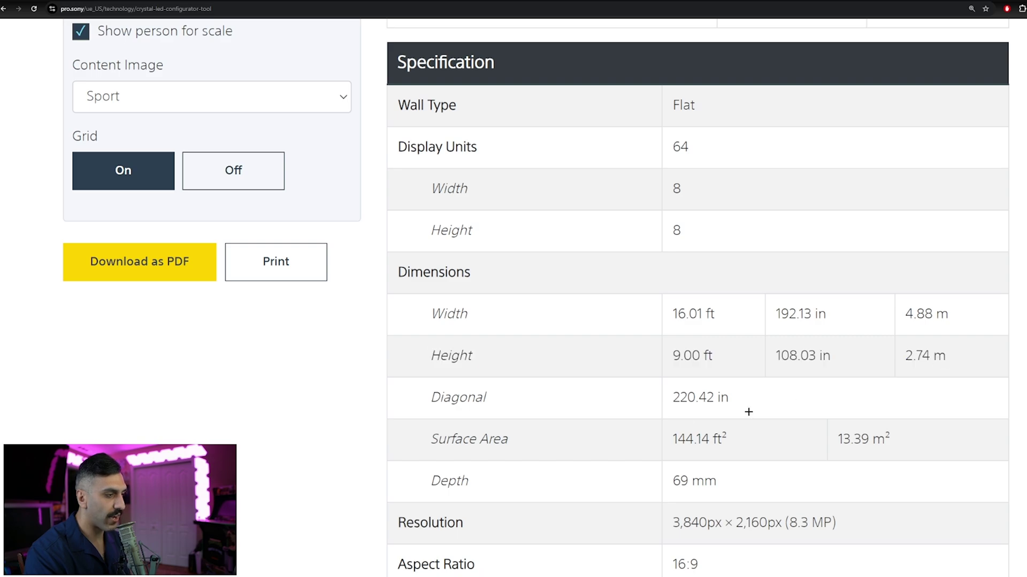
pyautogui.scroll(-2, 661, 421)
pyautogui.moveTo(734, 316); pyautogui.dragTo(680, 324)
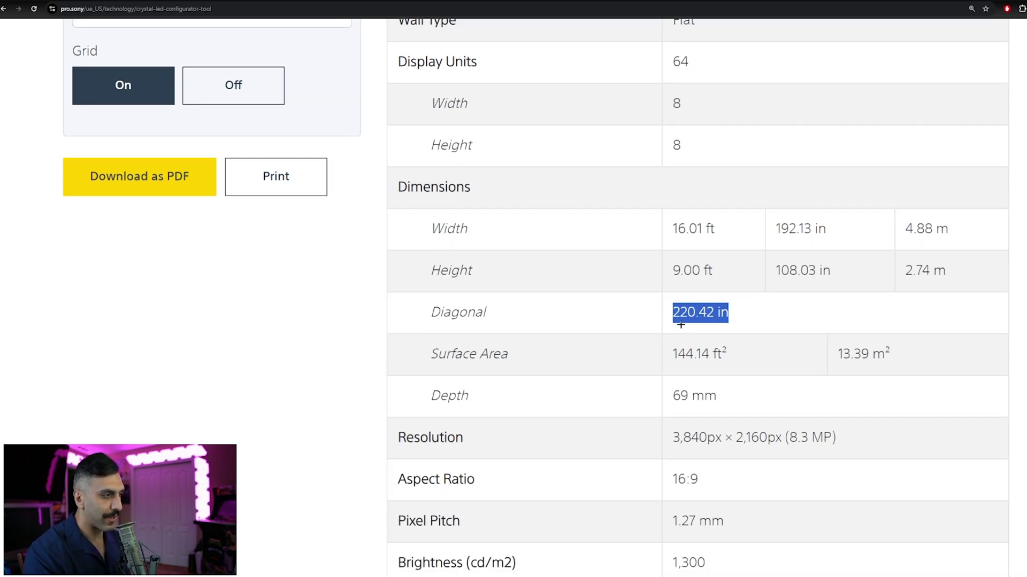
pyautogui.scroll(-3, 671, 363)
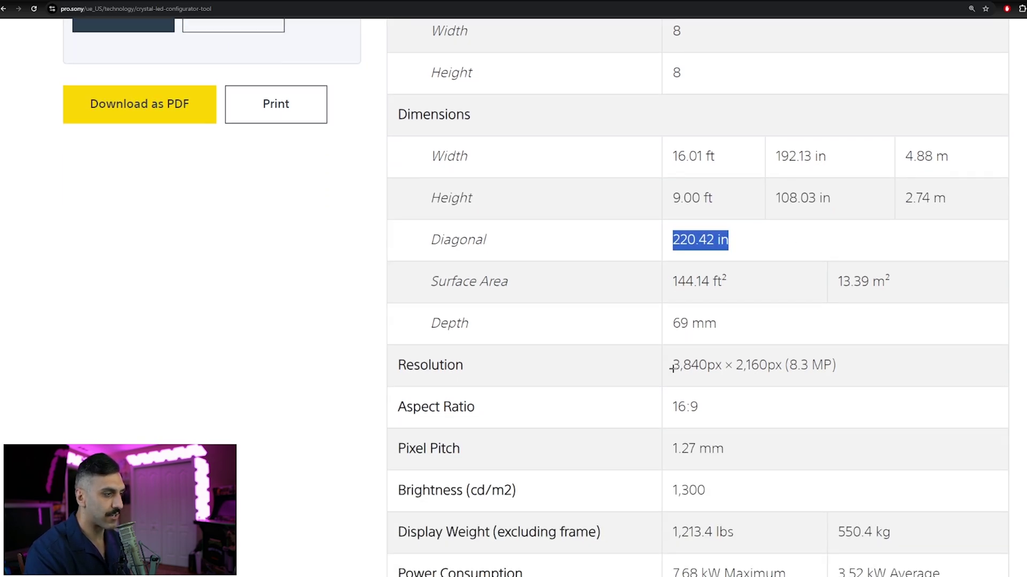
pyautogui.moveTo(846, 308); pyautogui.dragTo(670, 318)
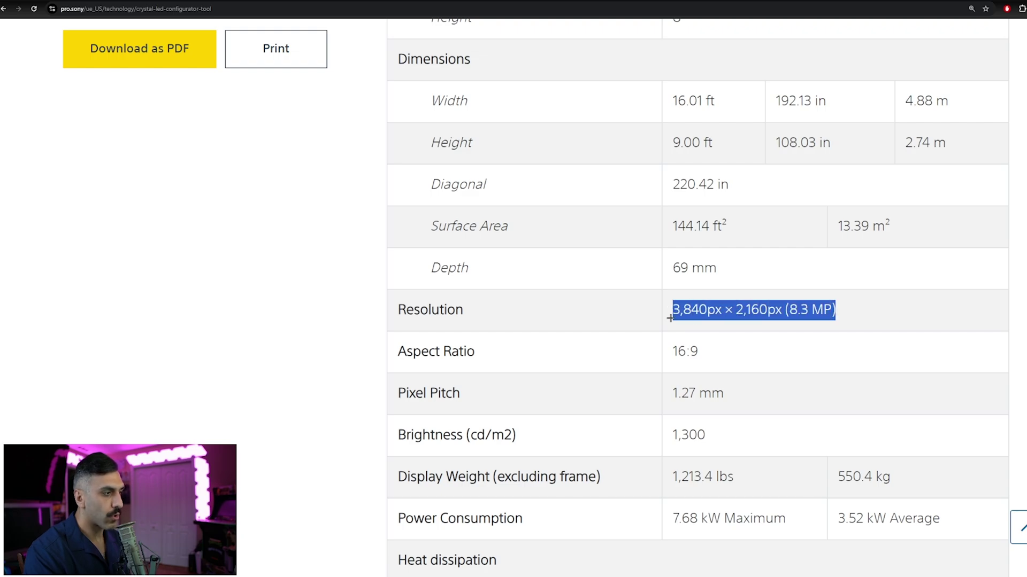
pyautogui.scroll(12, 394, 387)
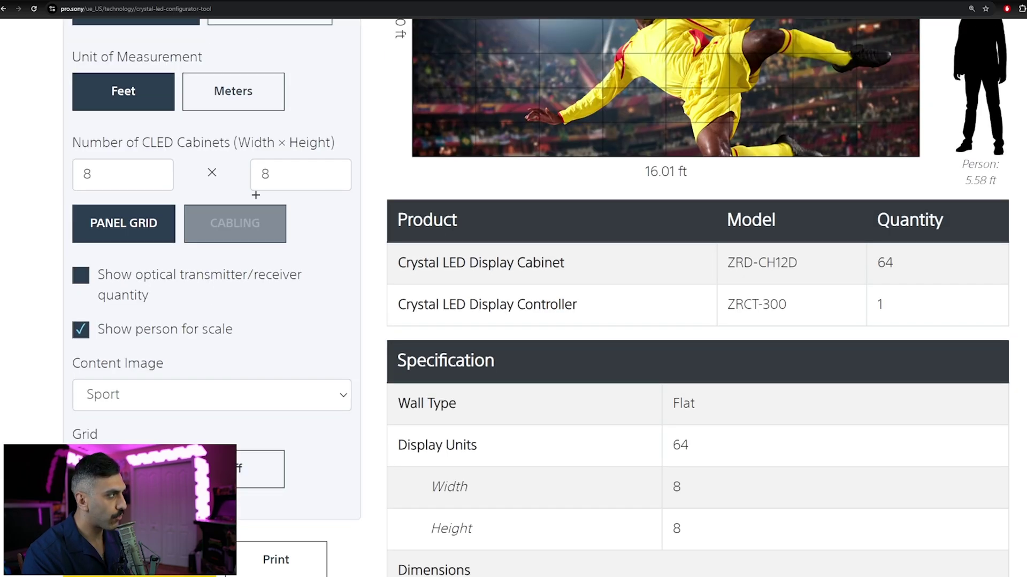
# Switch the product to ZRD-CH15D and review its specification table.
pyautogui.scroll(4, 293, 270)
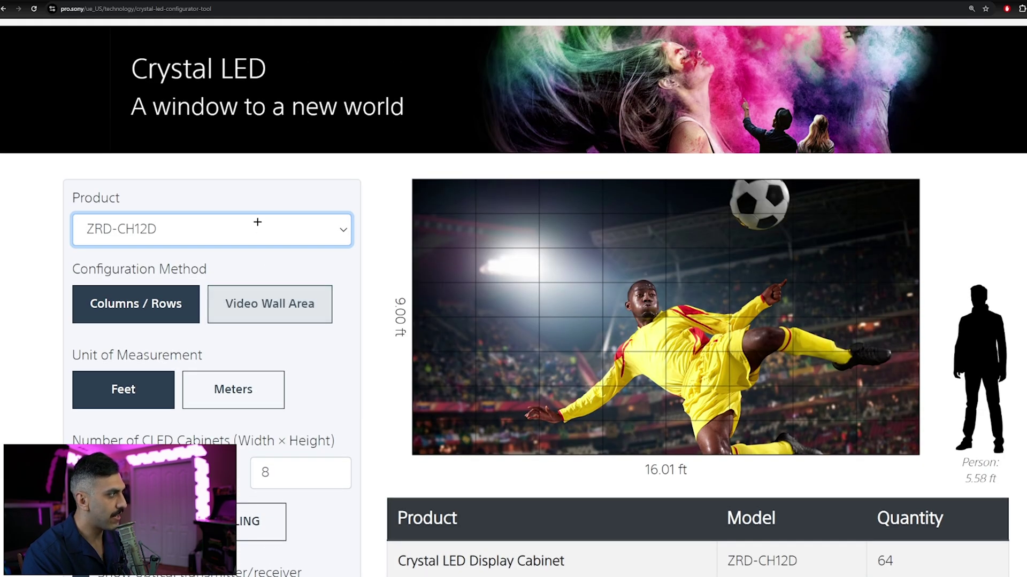
pyautogui.click(257, 227)
pyautogui.click(252, 373)
pyautogui.scroll(-10, 321, 364)
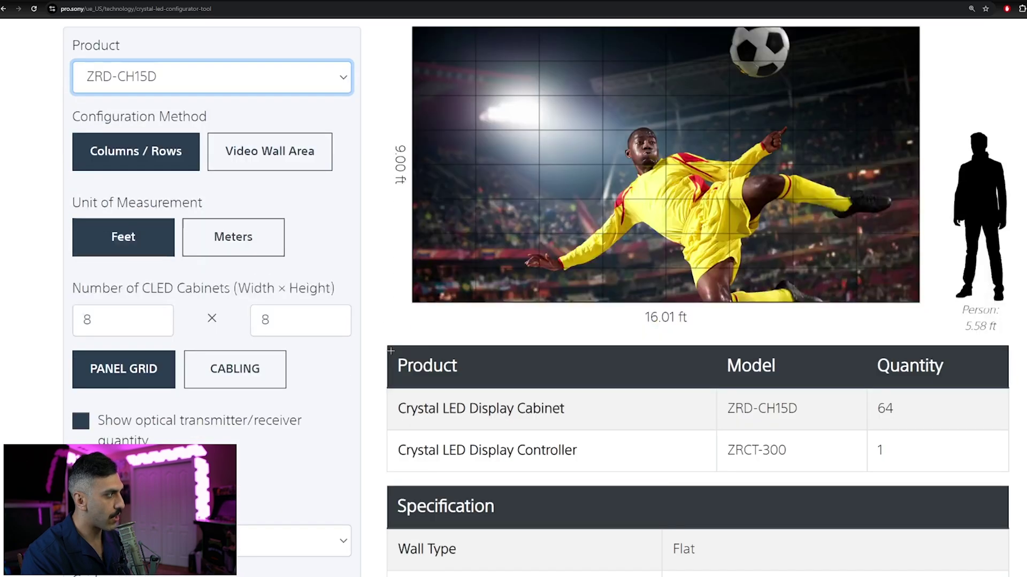
pyautogui.scroll(-2, 405, 359)
pyautogui.click(704, 424)
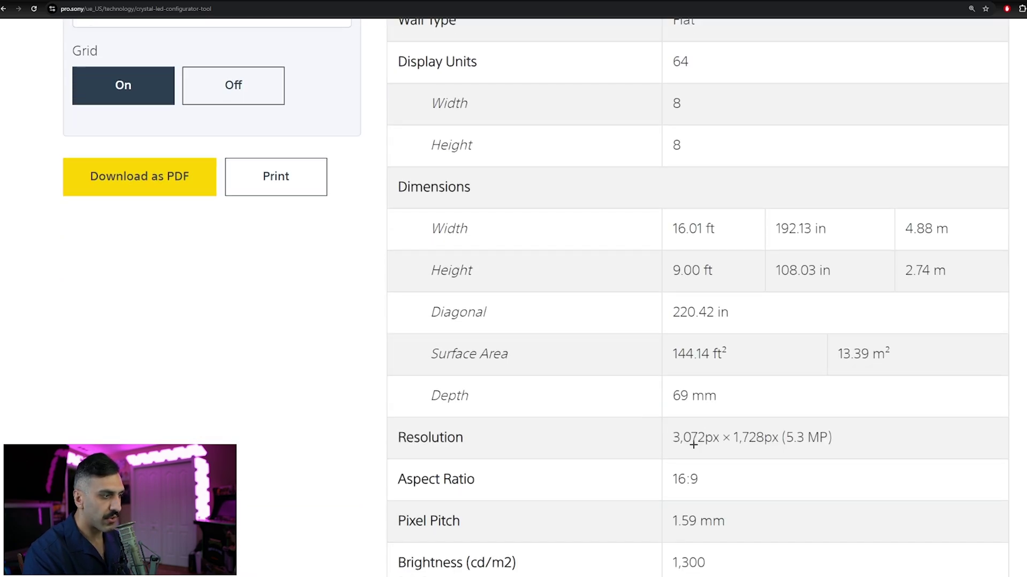
pyautogui.scroll(10, 488, 428)
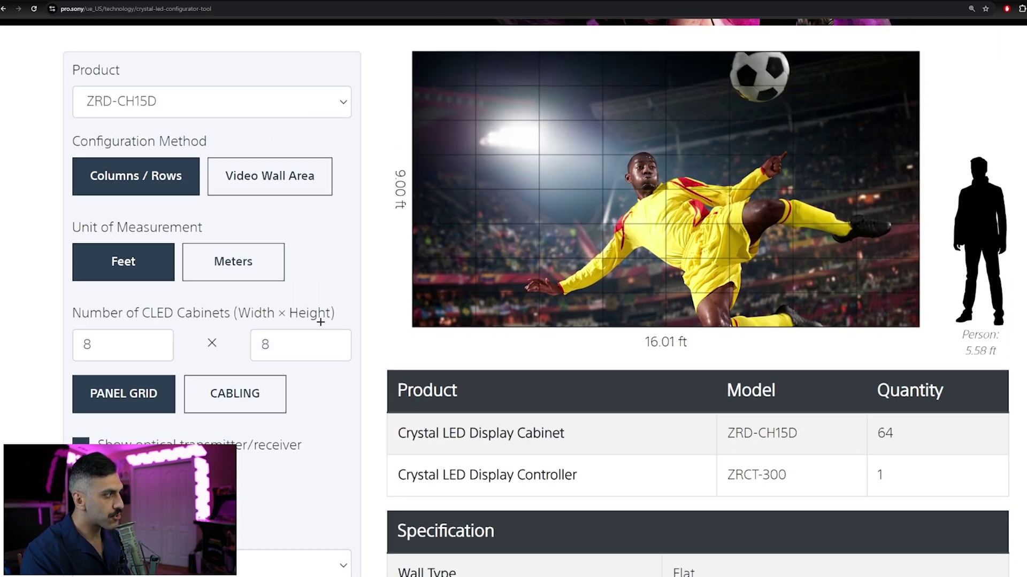
# Set the product back to ZRD-CH12D.
pyautogui.click(232, 106)
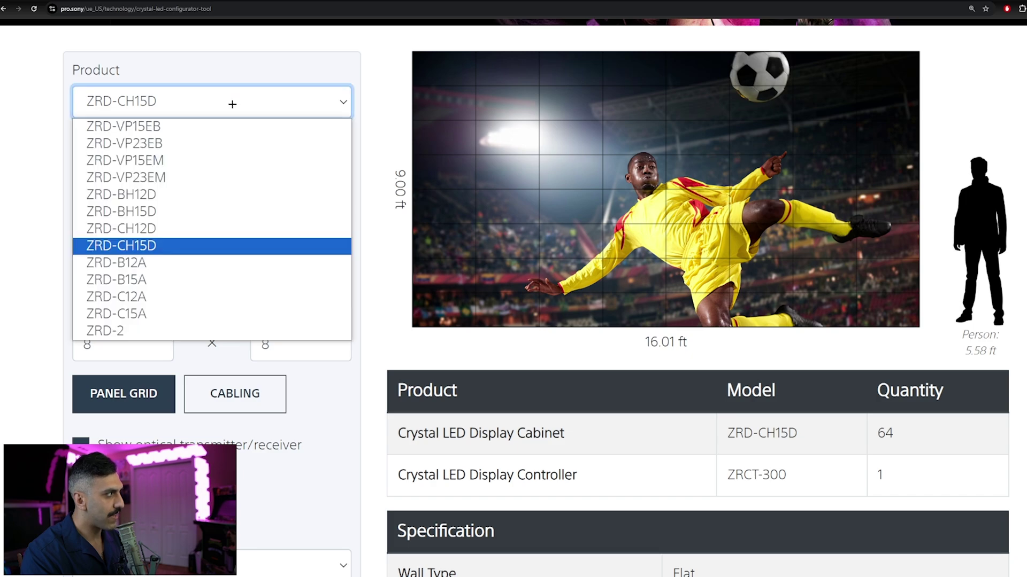
pyautogui.click(202, 225)
pyautogui.scroll(-4, 385, 299)
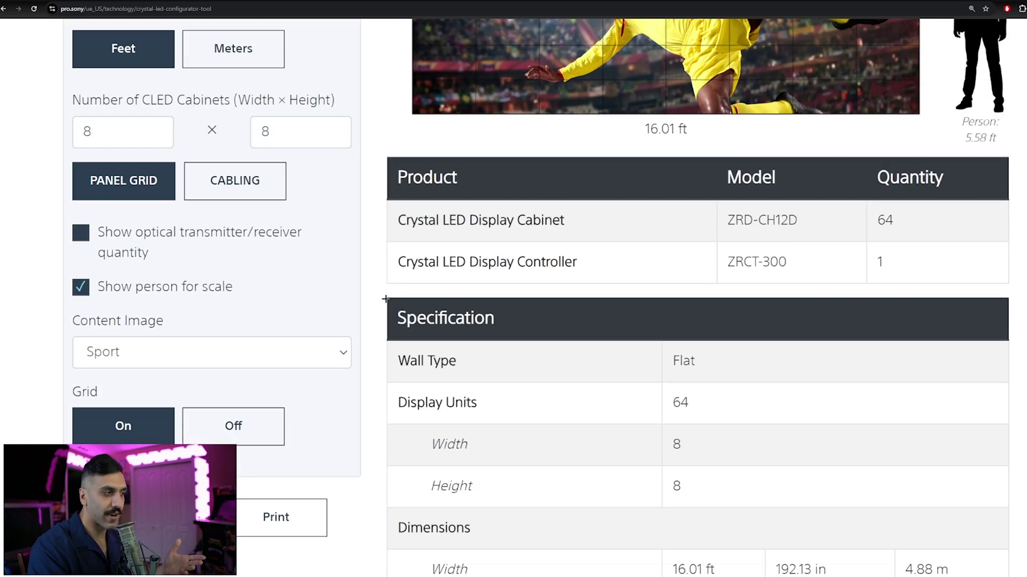
pyautogui.scroll(-5, 386, 320)
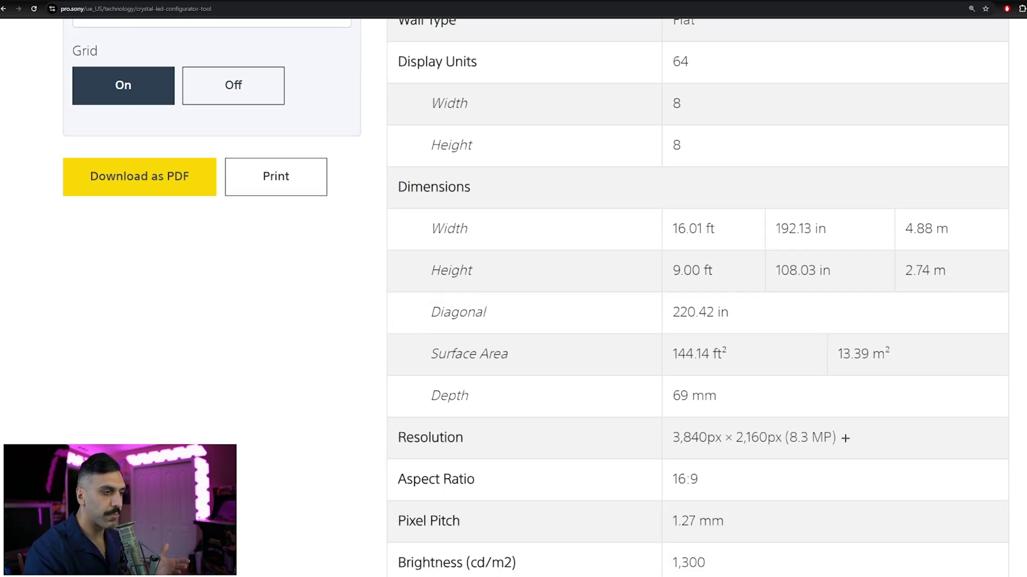
pyautogui.moveTo(843, 437); pyautogui.dragTo(673, 439)
pyautogui.click(678, 440)
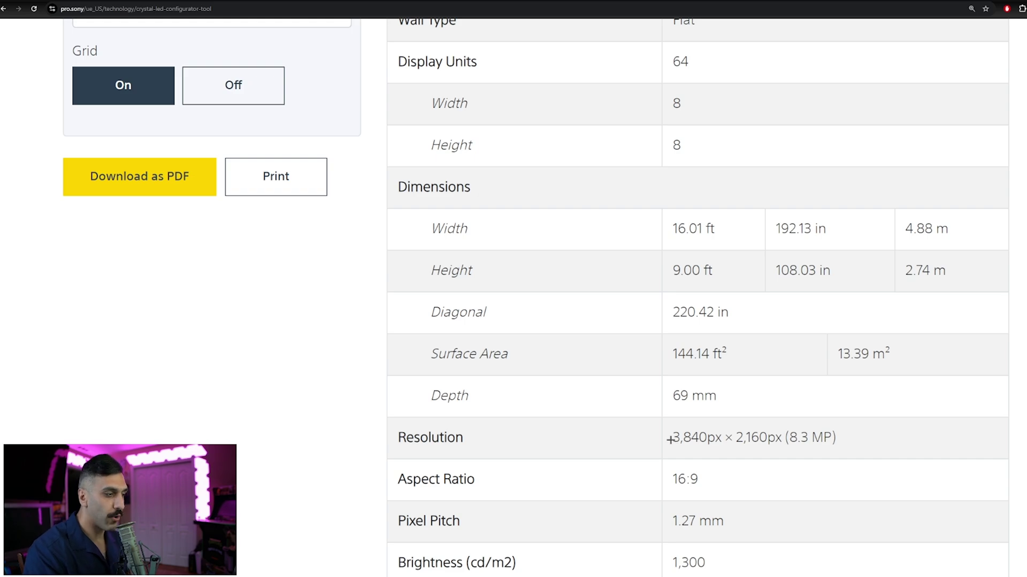
pyautogui.moveTo(674, 437); pyautogui.dragTo(860, 439)
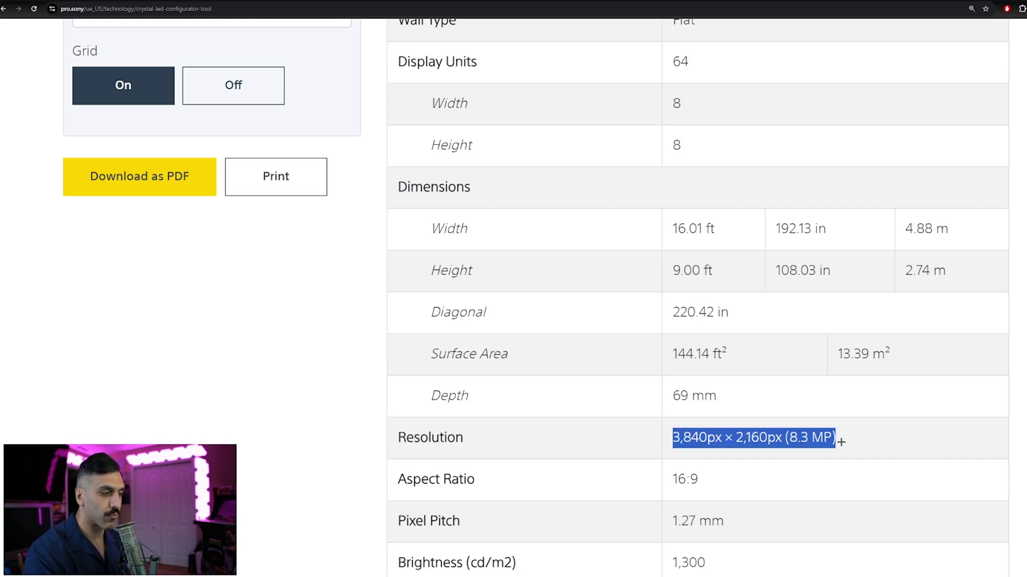
pyautogui.click(763, 465)
pyautogui.scroll(-3, 710, 486)
pyautogui.moveTo(697, 352); pyautogui.dragTo(687, 362)
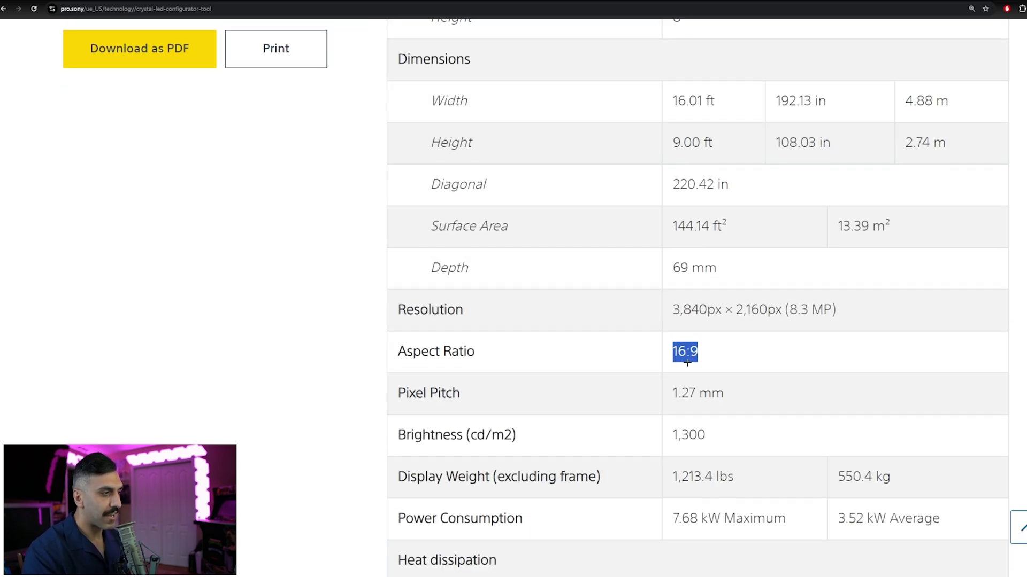
pyautogui.click(725, 366)
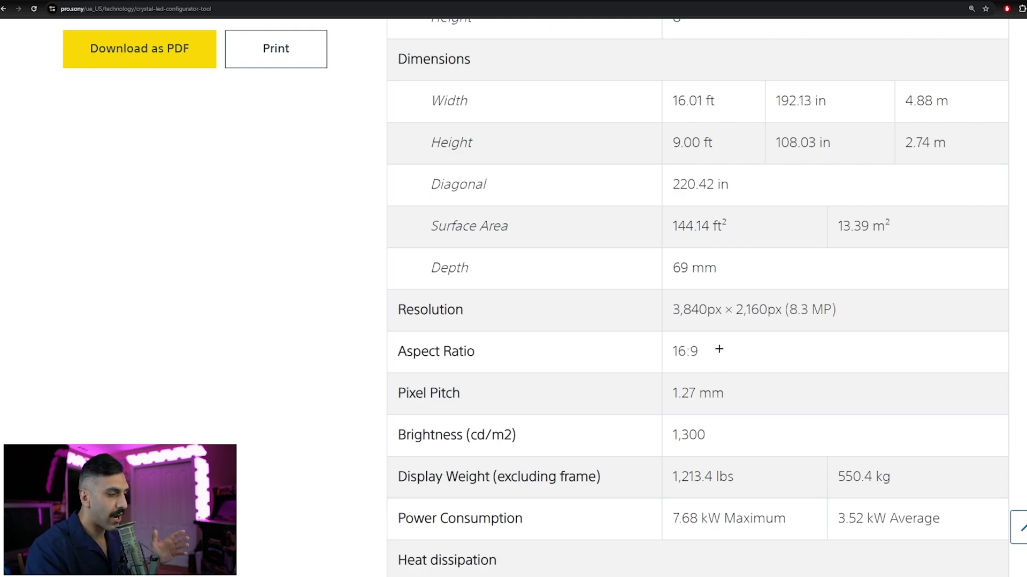
# Highlight the Display Weight, Power Consumption and heat dissipation figures in the specification table.
pyautogui.scroll(-2, 724, 362)
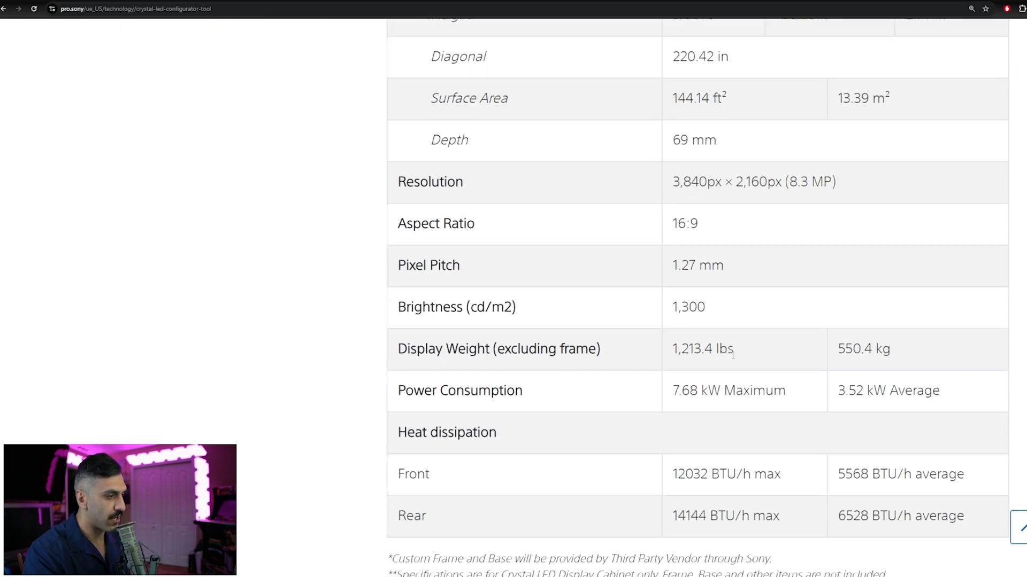
pyautogui.moveTo(398, 350); pyautogui.dragTo(898, 350)
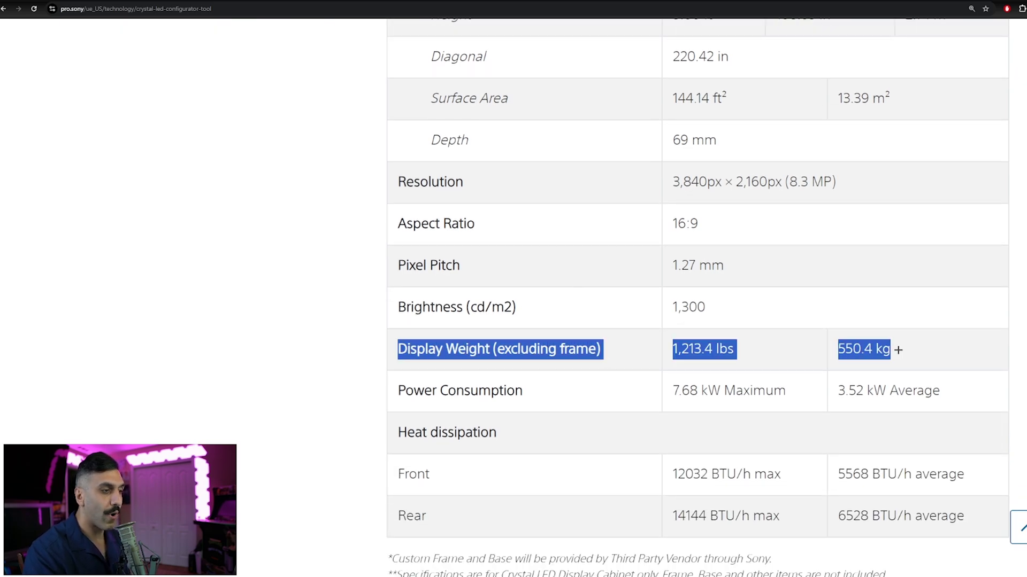
pyautogui.moveTo(395, 392); pyautogui.dragTo(954, 396)
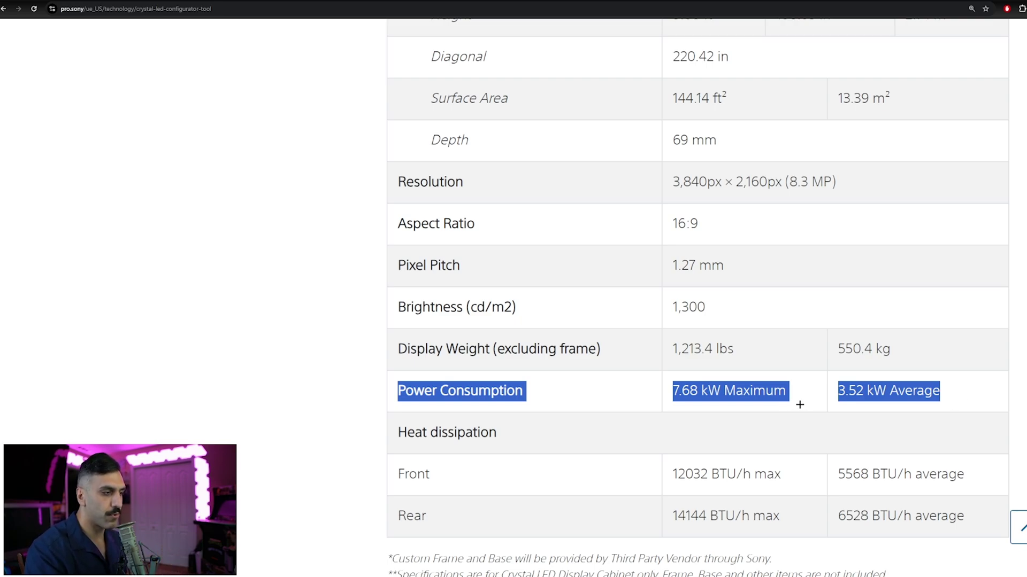
pyautogui.scroll(-2, 799, 405)
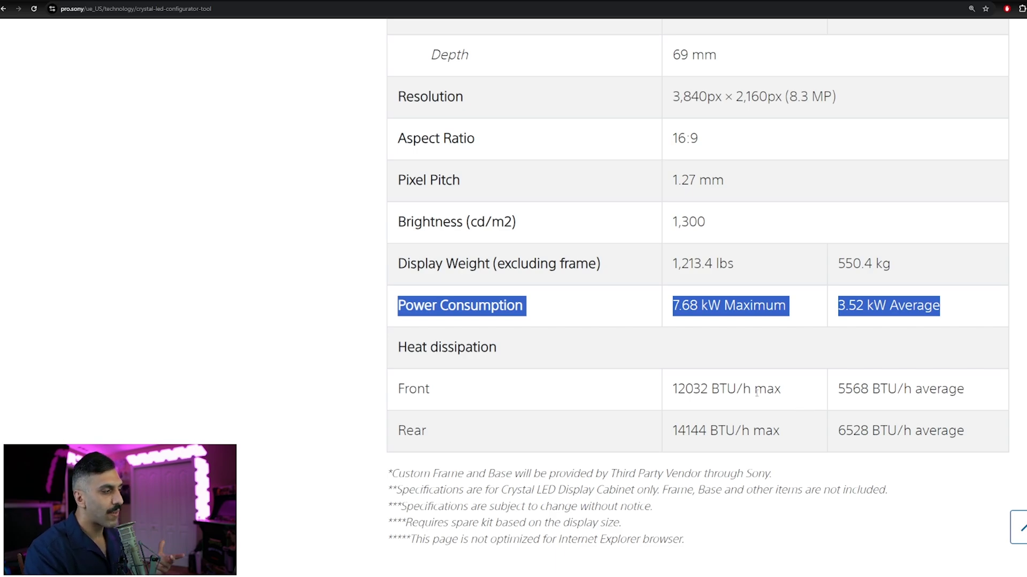
pyautogui.moveTo(673, 390); pyautogui.dragTo(977, 403)
pyautogui.moveTo(673, 432); pyautogui.dragTo(983, 432)
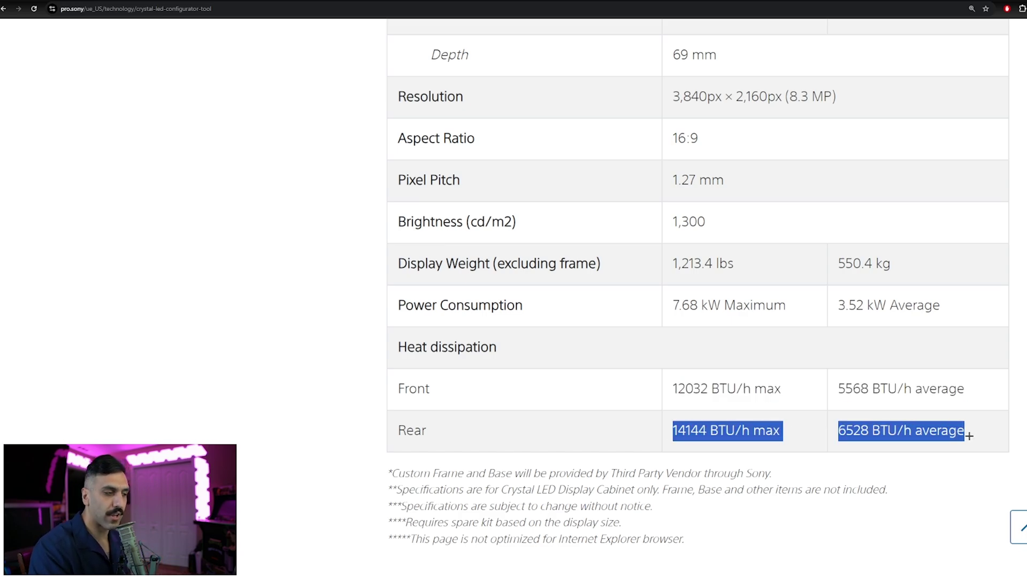
pyautogui.click(971, 427)
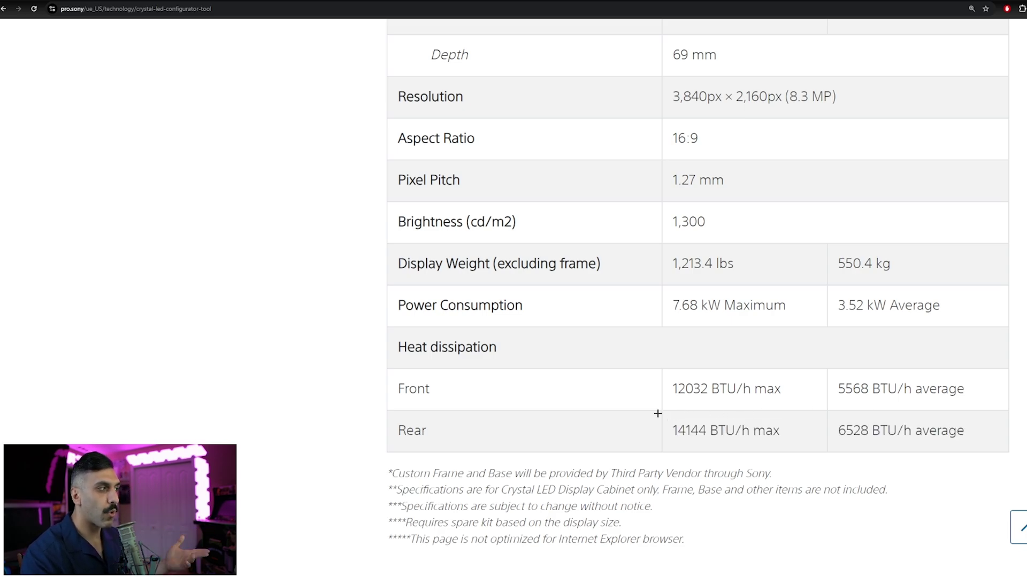
# Download the configuration as a PDF report and open the downloaded file.
pyautogui.scroll(9, 642, 414)
pyautogui.click(139, 305)
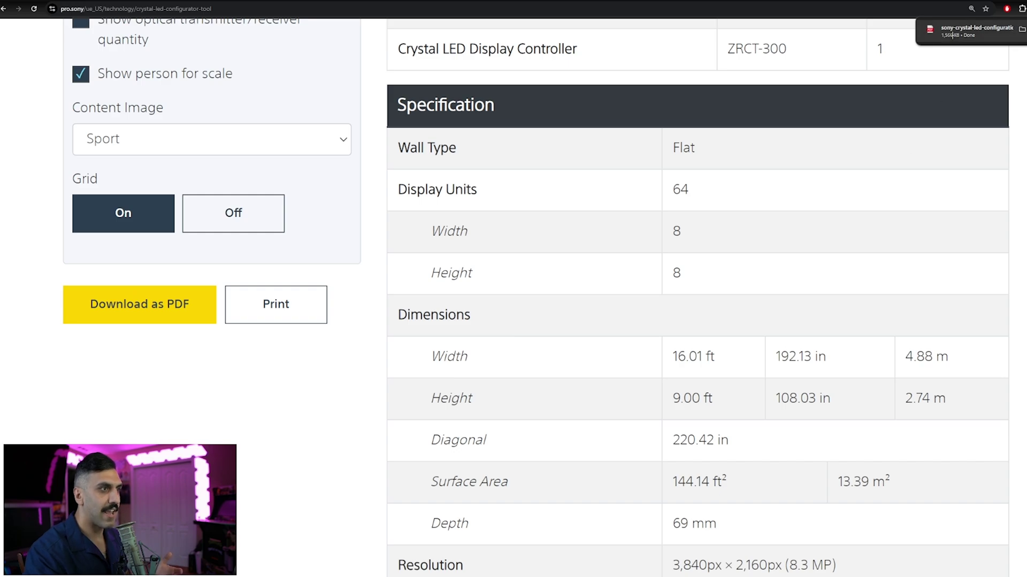
pyautogui.click(970, 31)
pyautogui.scroll(5, 566, 283)
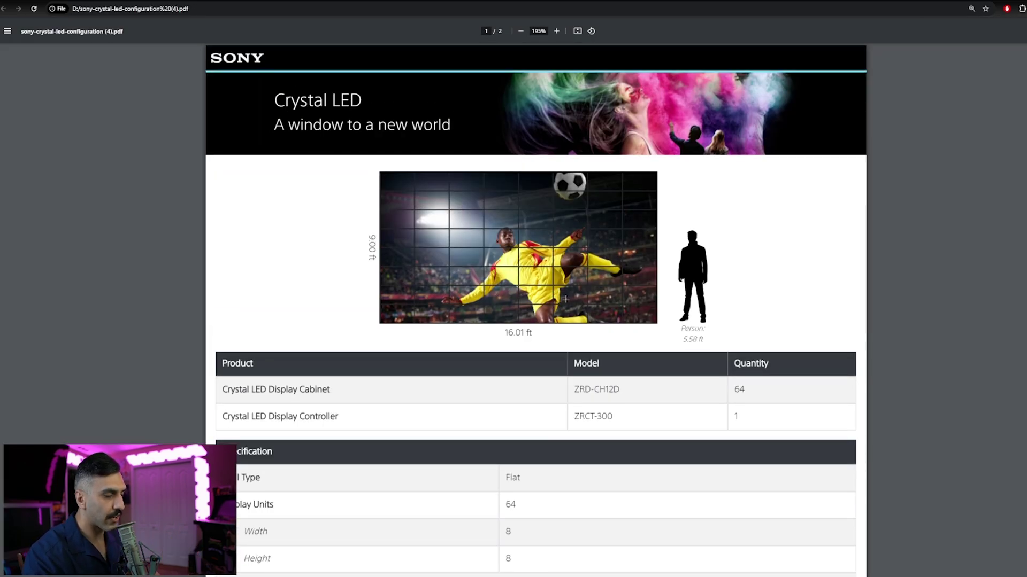
pyautogui.scroll(-4, 562, 297)
pyautogui.scroll(-2, 565, 302)
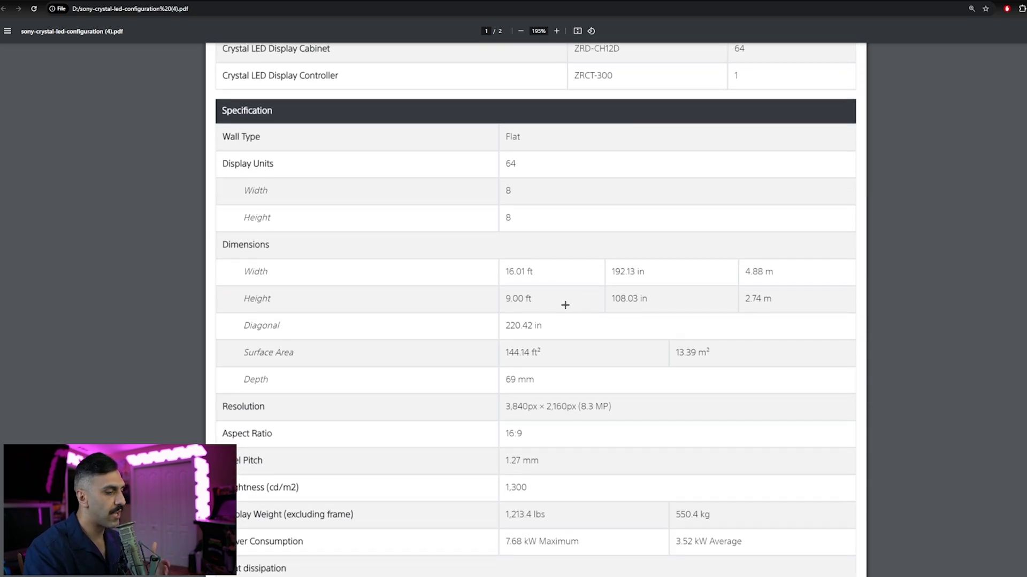
pyautogui.scroll(-2, 565, 305)
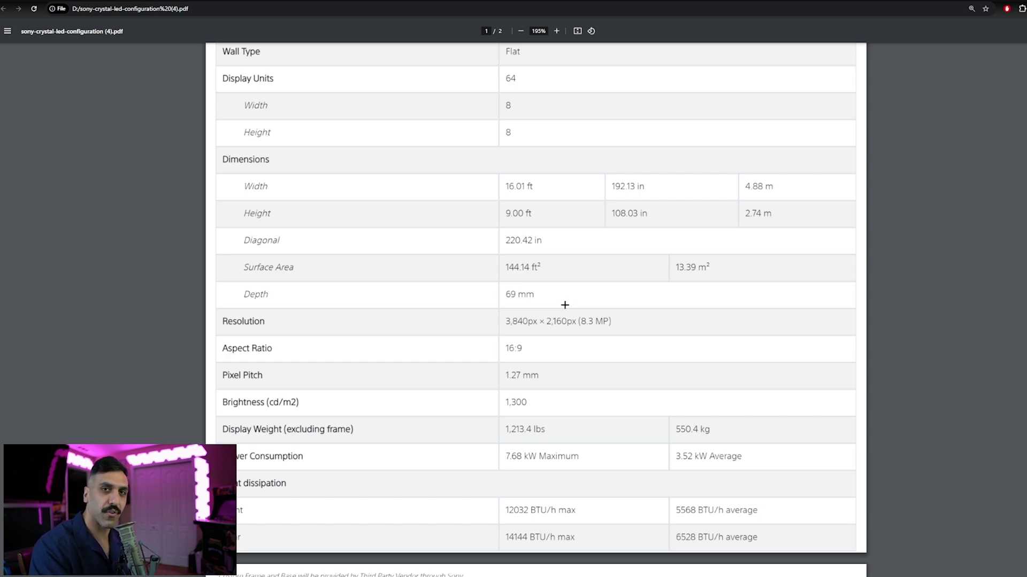
# Close the PDF tab with Ctrl+W to get back to the 8 × 8 wall's specification table.
pyautogui.hotkey('ctrl', 'w')
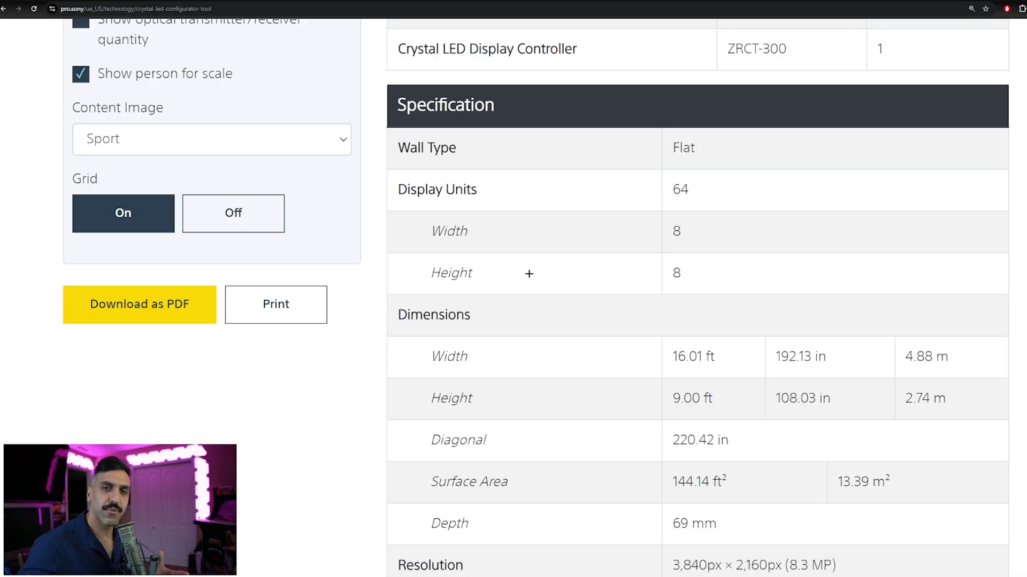